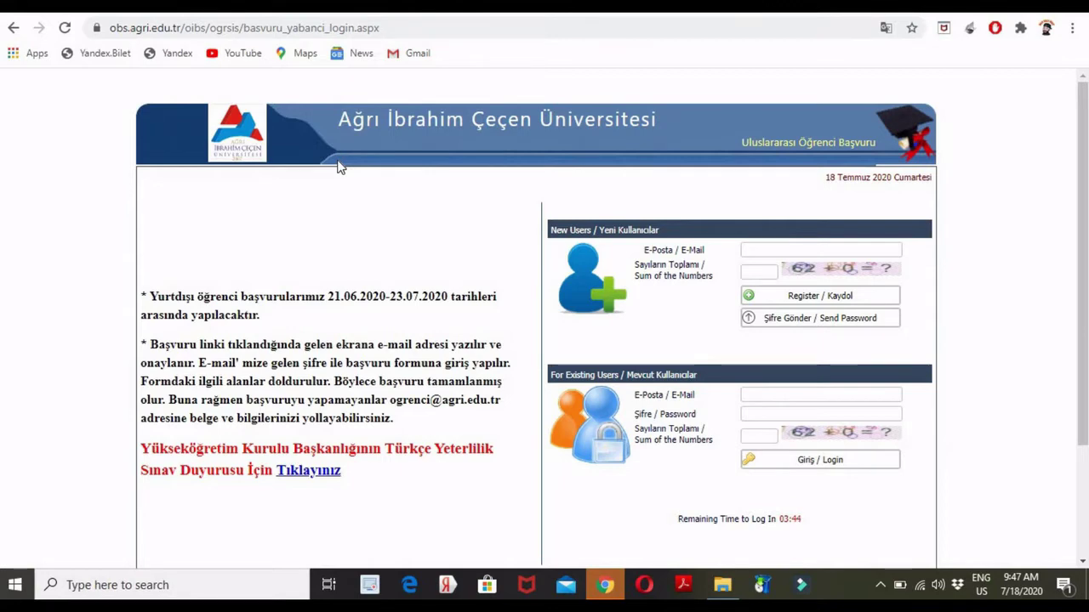
Examine the new-user registration section, including the e-mail field, the sum-of-numbers check and the Register option.
{"action": "left_click", "coordinate": [757, 269]}
{"action": "left_click", "coordinate": [752, 252]}
{"action": "left_click", "coordinate": [644, 255]}
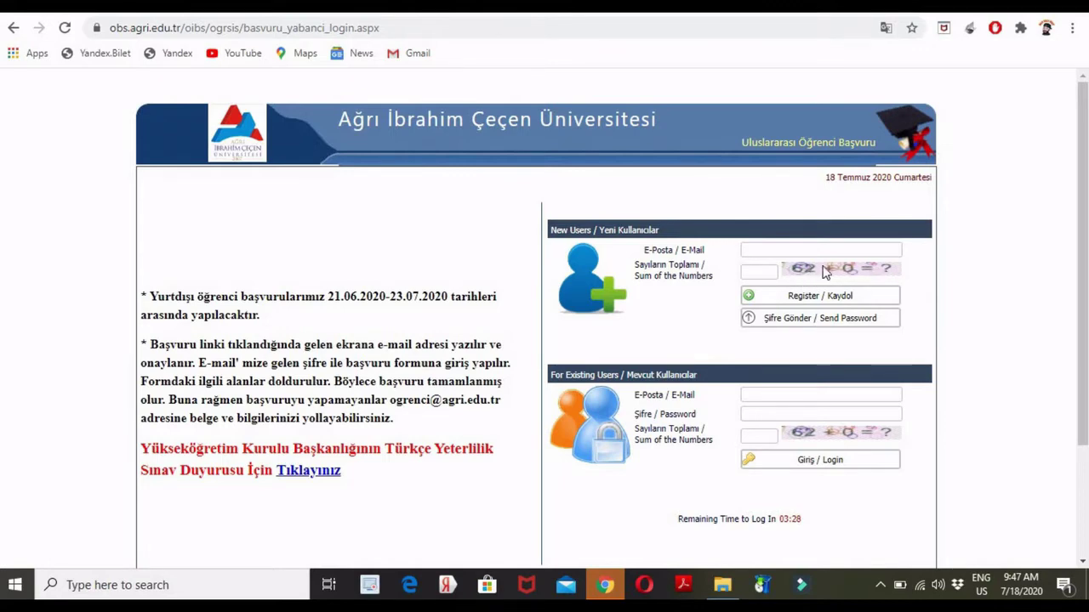
{"action": "left_click", "coordinate": [770, 272]}
{"action": "left_click", "coordinate": [771, 251]}
{"action": "left_click", "coordinate": [795, 303]}
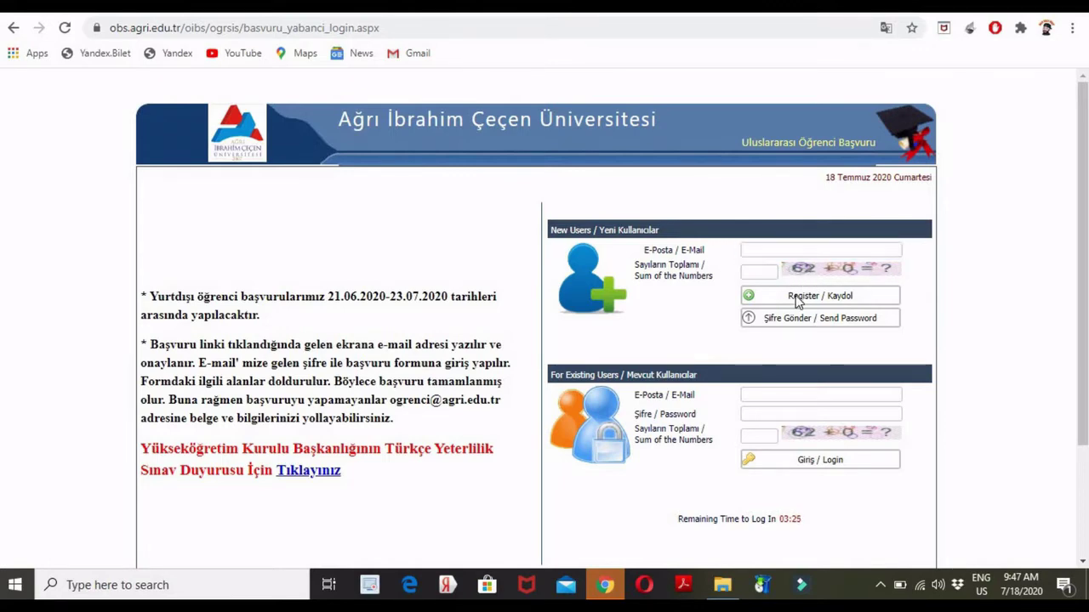
{"action": "left_click", "coordinate": [782, 249]}
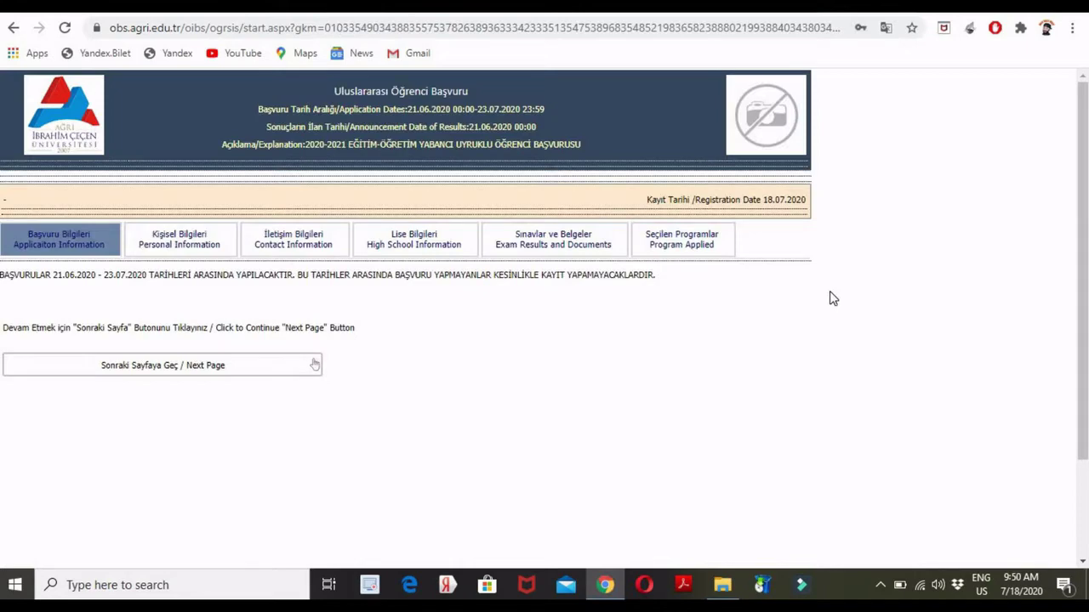
Translate the application page from Turkish to English and continue to the personal information page.
{"action": "left_click", "coordinate": [888, 29]}
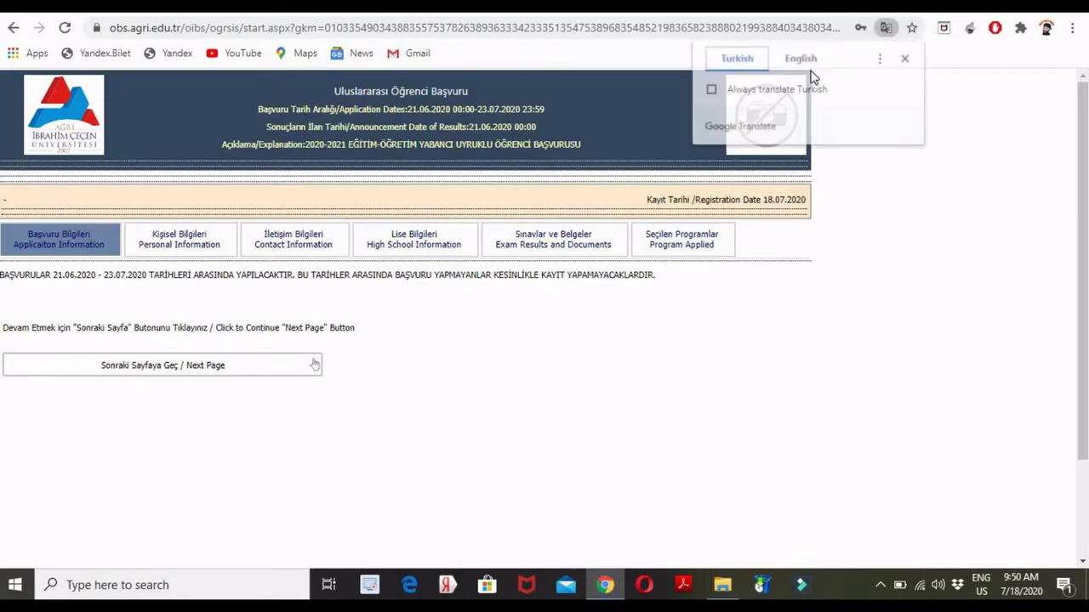
{"action": "left_click", "coordinate": [804, 63]}
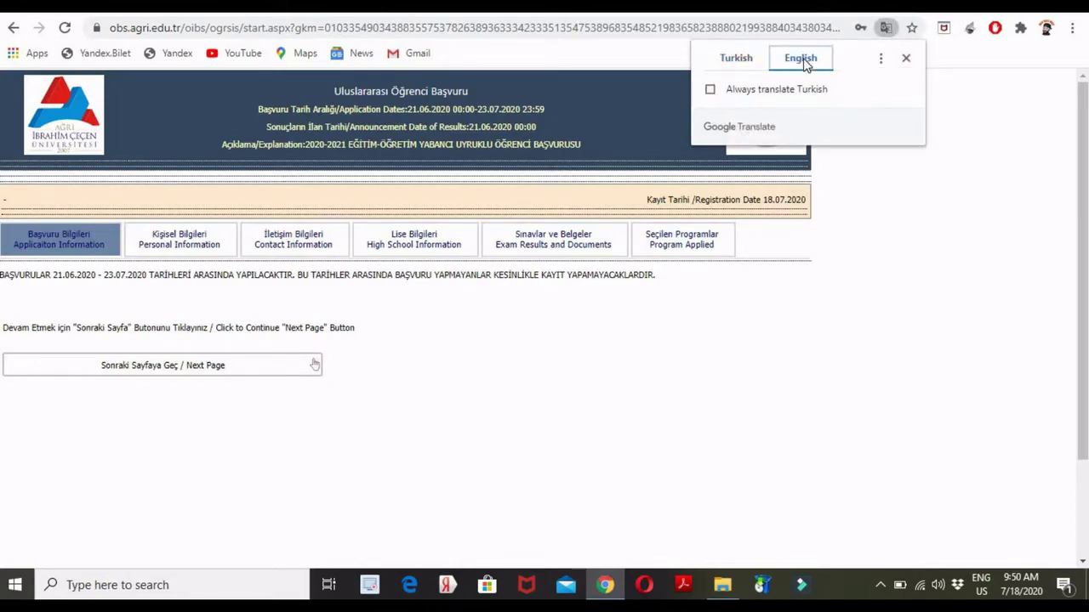
{"action": "left_click", "coordinate": [906, 59]}
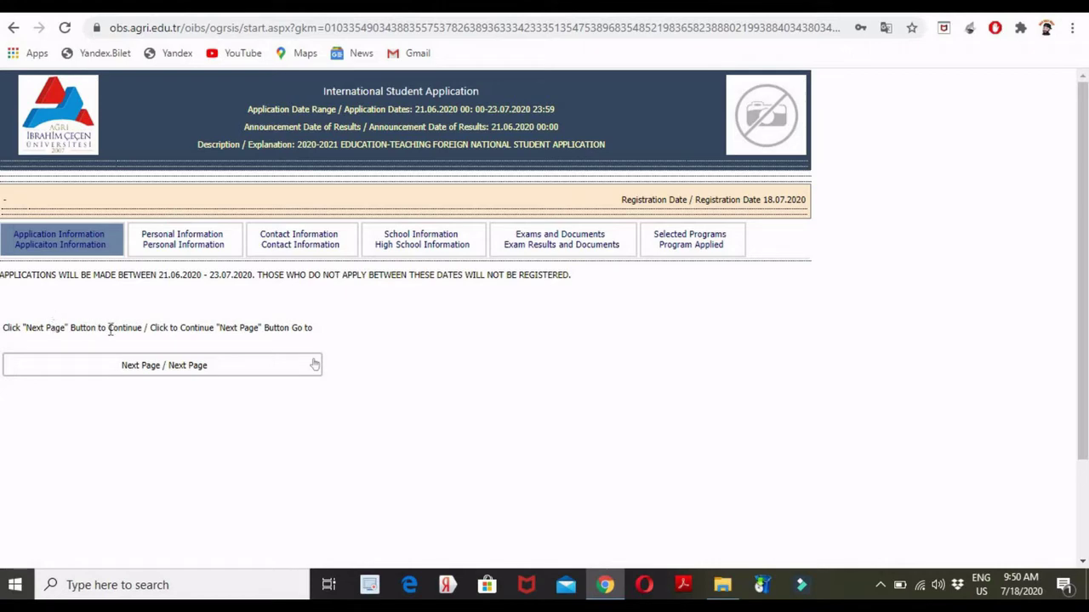
{"action": "left_click", "coordinate": [306, 374]}
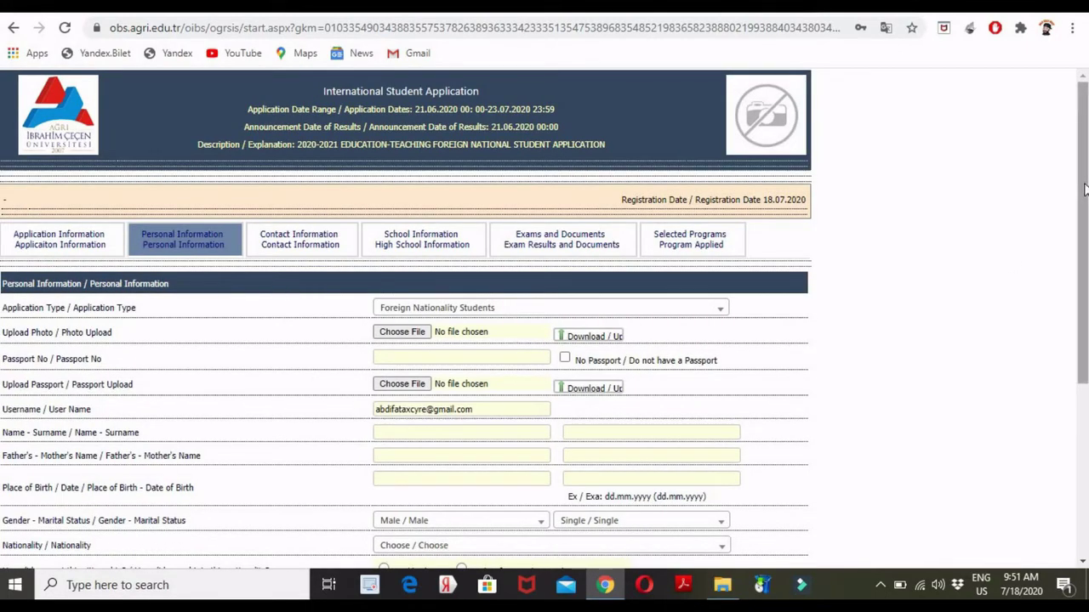
Review the personal information form, from application type, photo and passport uploads through names, birth details and nationality to the blue card upload.
{"action": "left_click_drag", "start_coordinate": [1085, 189], "coordinate": [1085, 207]}
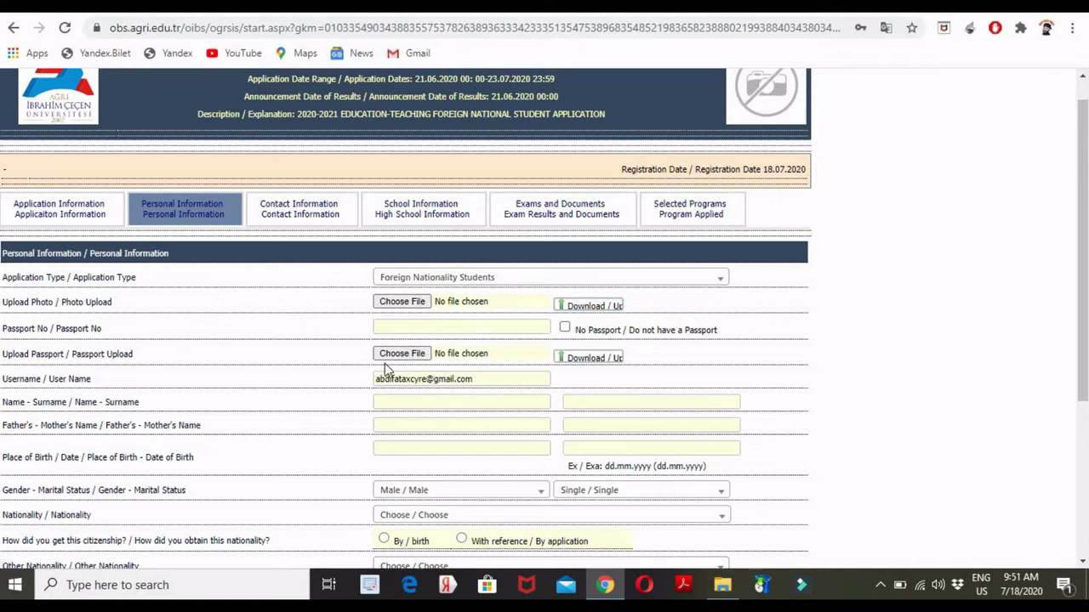
{"action": "left_click", "coordinate": [484, 401]}
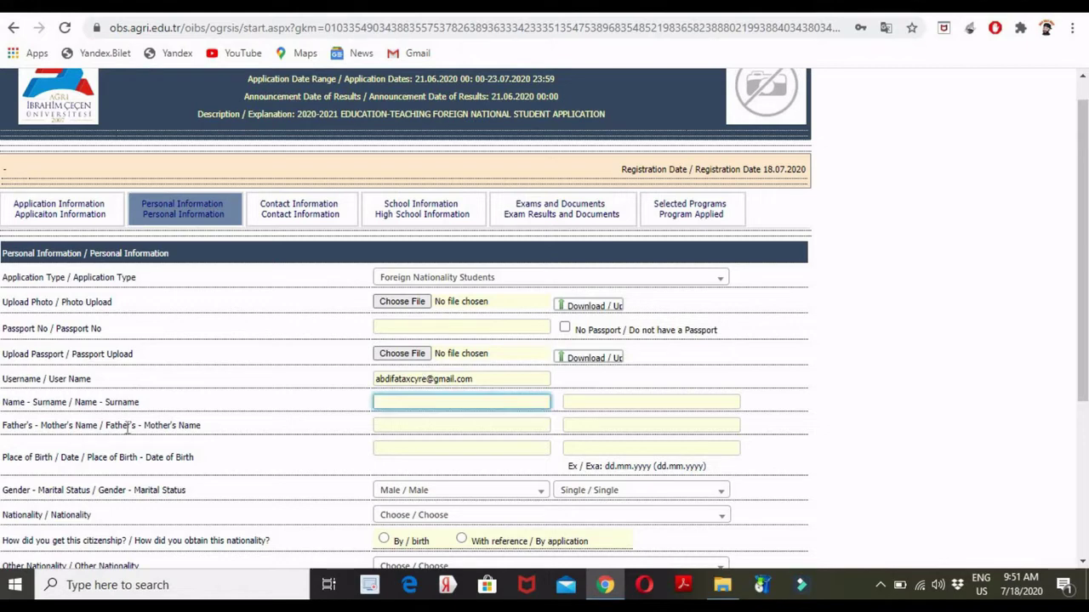
{"action": "left_click", "coordinate": [109, 425]}
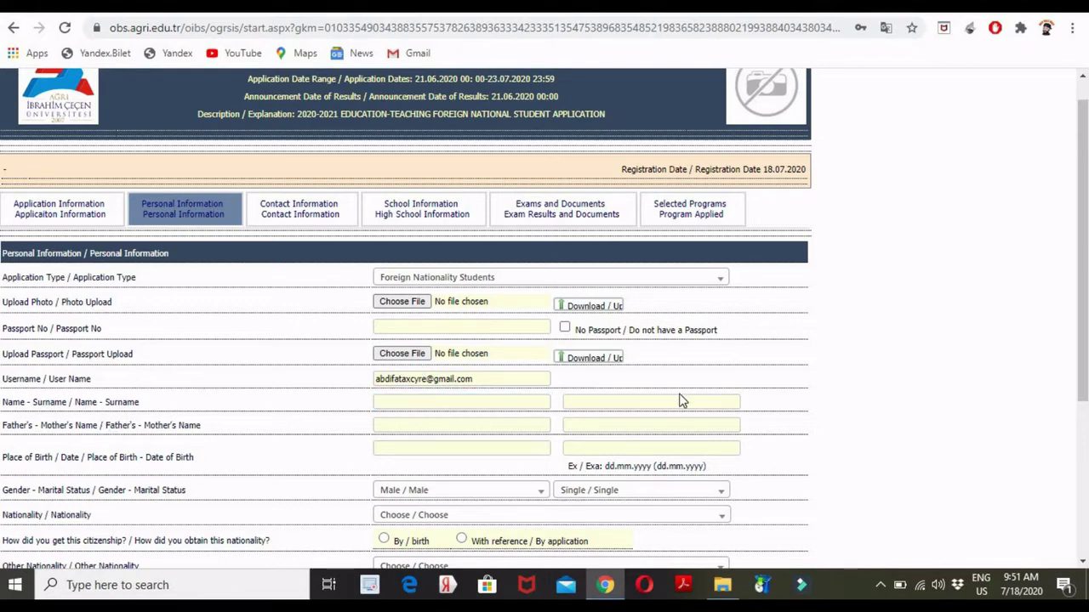
{"action": "left_click", "coordinate": [729, 430]}
{"action": "left_click", "coordinate": [223, 490]}
{"action": "left_click", "coordinate": [595, 450]}
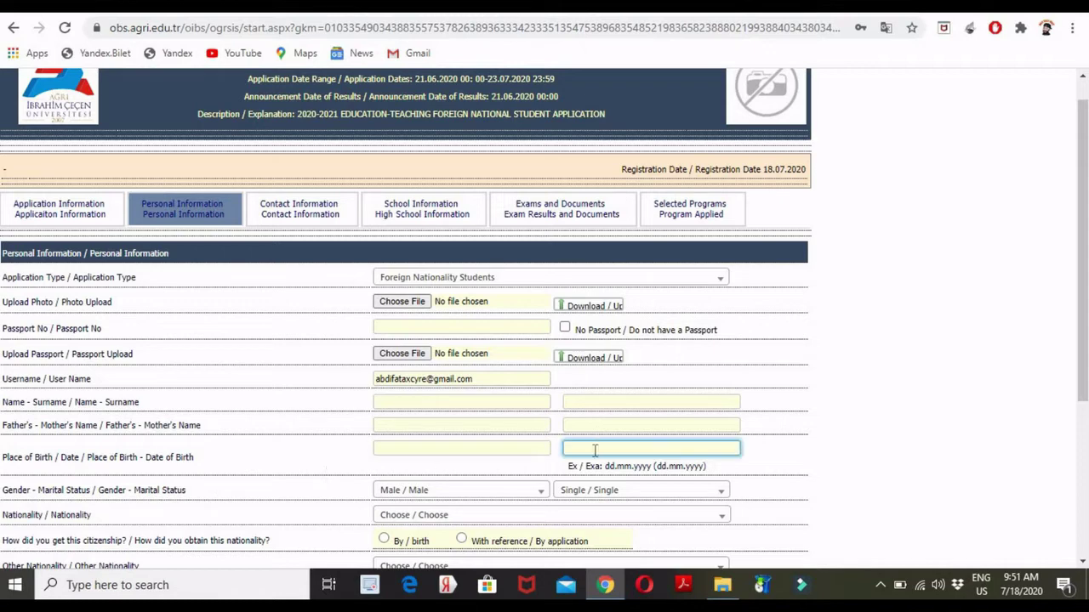
{"action": "left_click", "coordinate": [211, 444]}
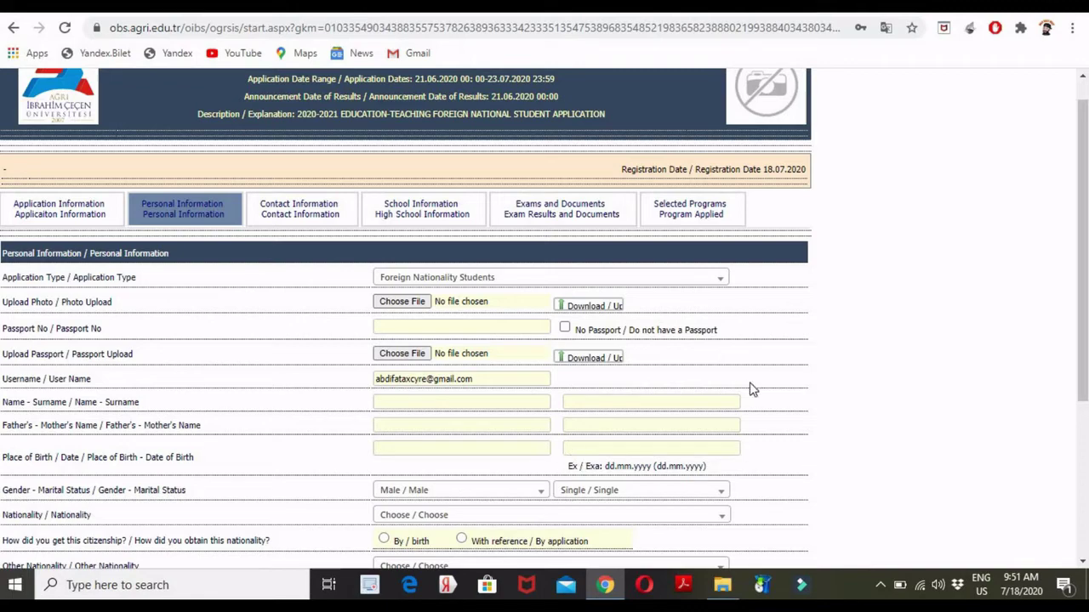
{"action": "left_click_drag", "start_coordinate": [1087, 271], "coordinate": [1086, 413]}
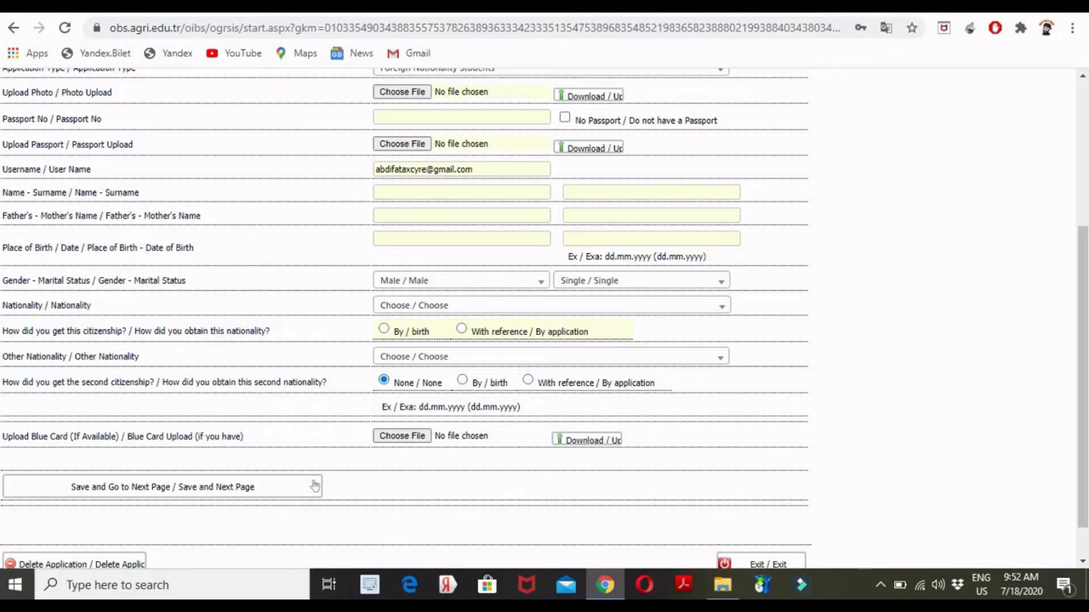
{"action": "scroll", "coordinate": [1084, 334], "scroll_direction": "down", "scroll_amount": 1}
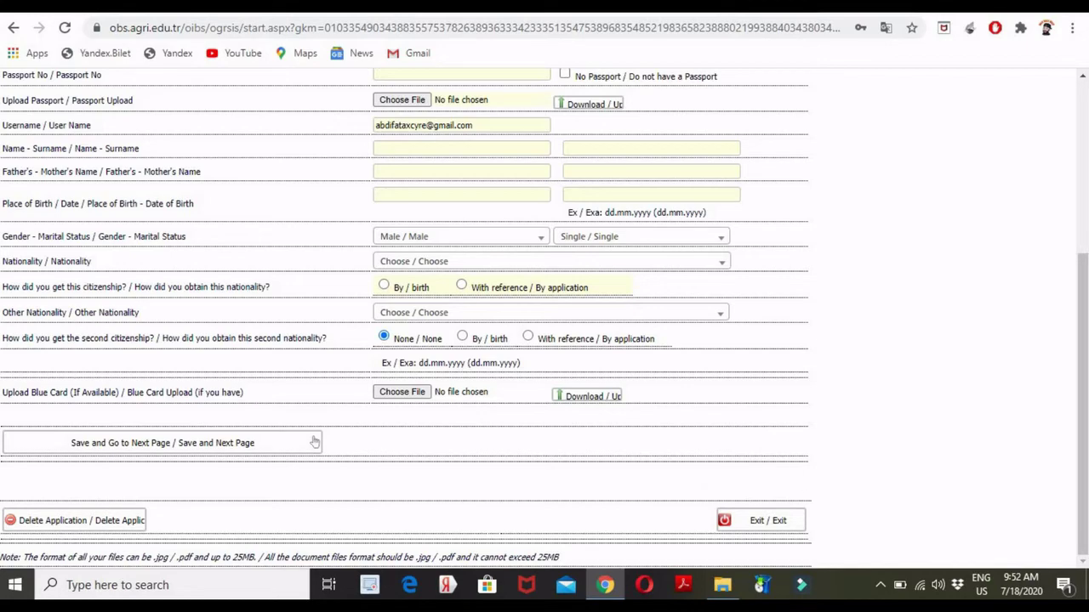
{"action": "left_click_drag", "start_coordinate": [1084, 460], "coordinate": [1087, 197]}
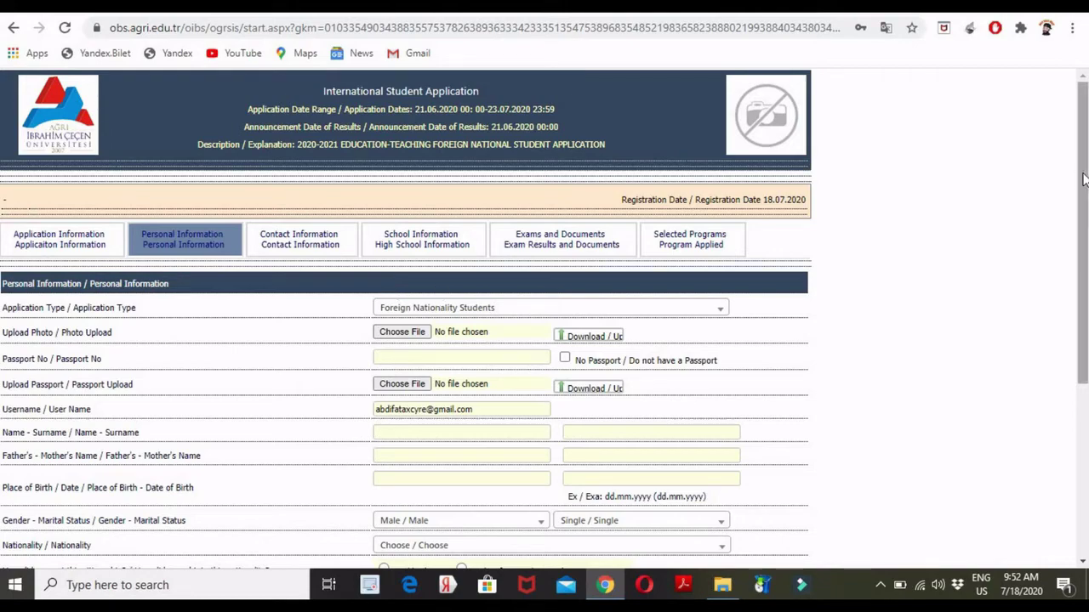
{"action": "scroll", "coordinate": [1084, 179], "scroll_direction": "down", "scroll_amount": 1}
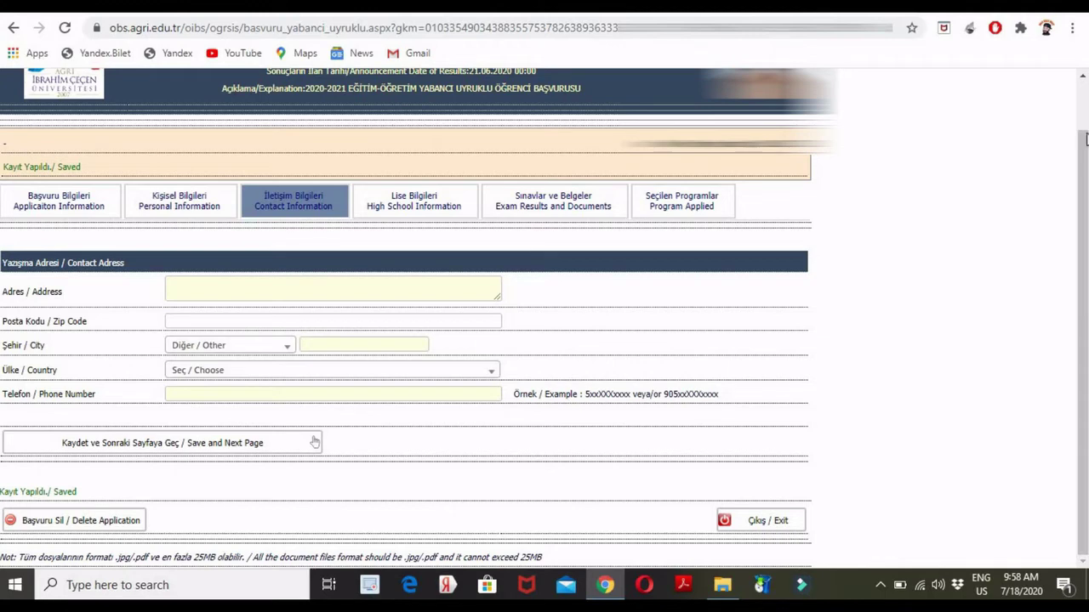
Review the contact information form, checking the address, zip code, city, country and phone number fields.
{"action": "scroll", "coordinate": [1086, 139], "scroll_direction": "up", "scroll_amount": 2}
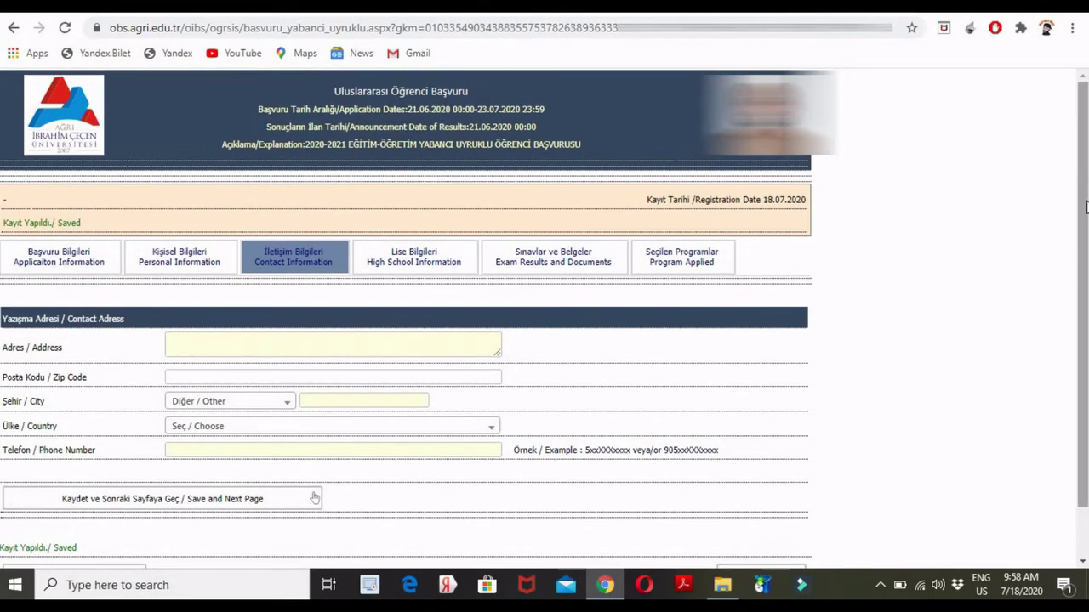
{"action": "left_click_drag", "start_coordinate": [1087, 188], "coordinate": [1087, 245]}
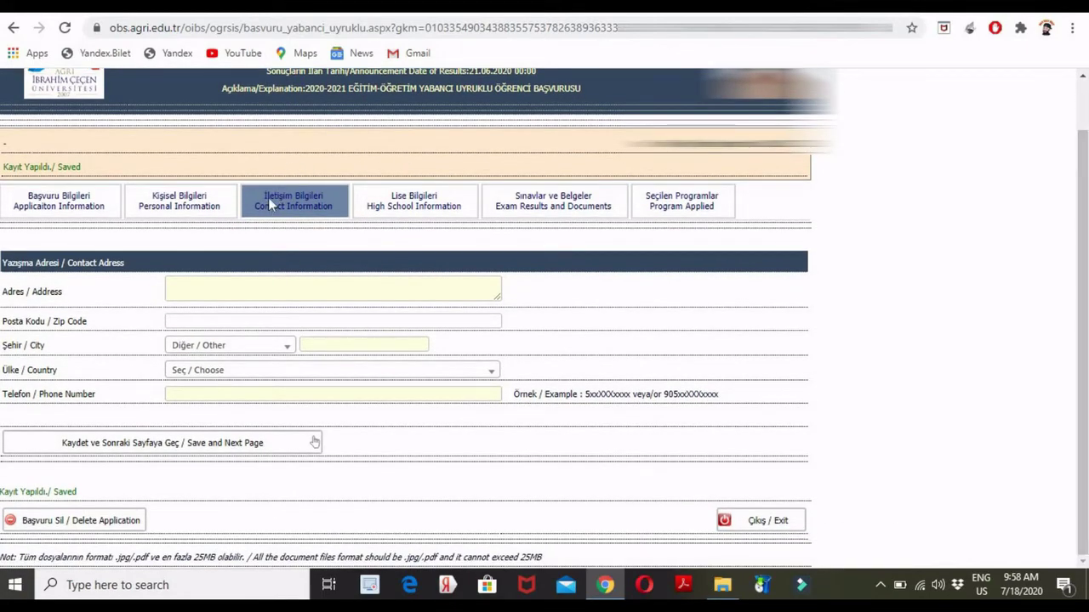
{"action": "left_click", "coordinate": [245, 295]}
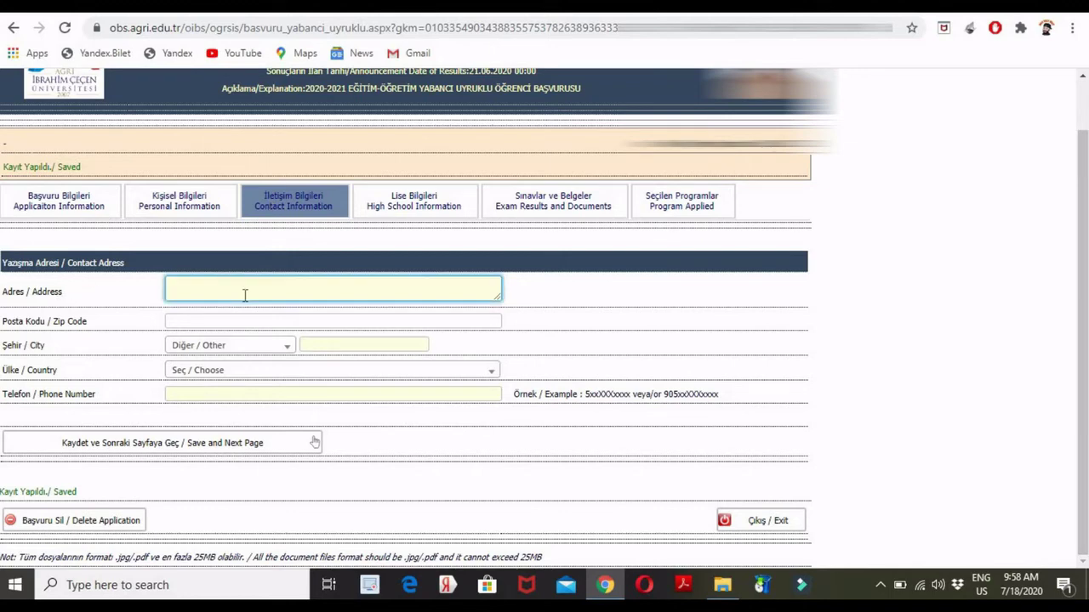
{"action": "left_click", "coordinate": [67, 325]}
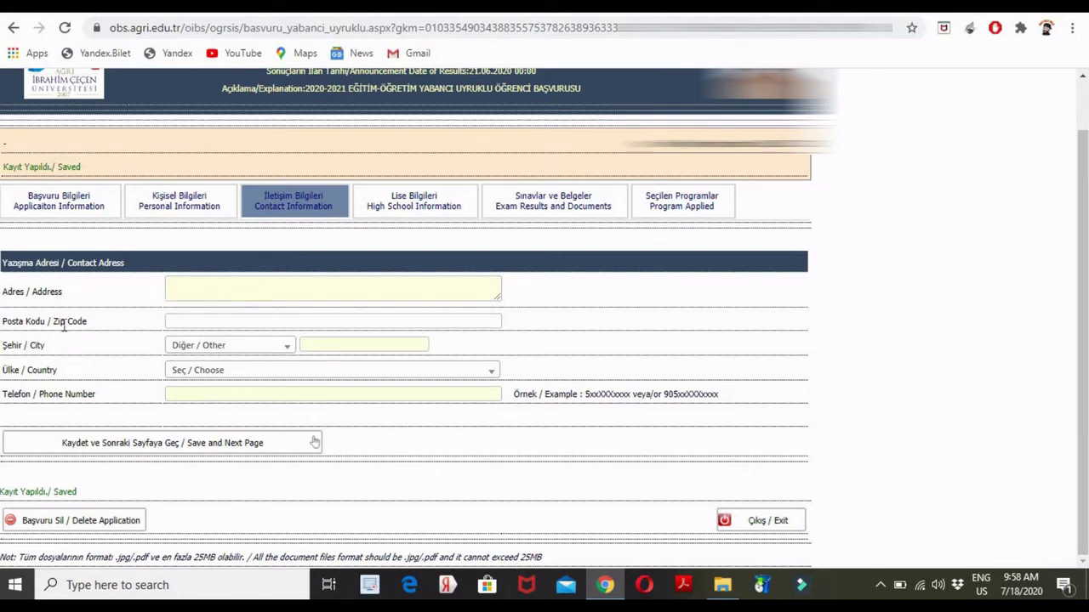
{"action": "left_click", "coordinate": [226, 324]}
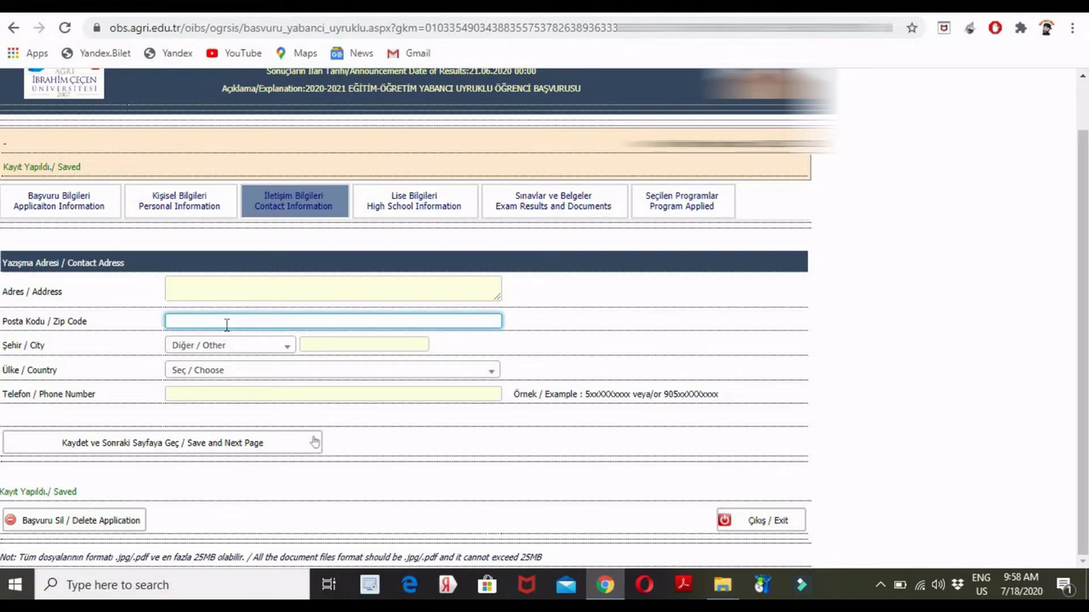
{"action": "left_click", "coordinate": [5, 371]}
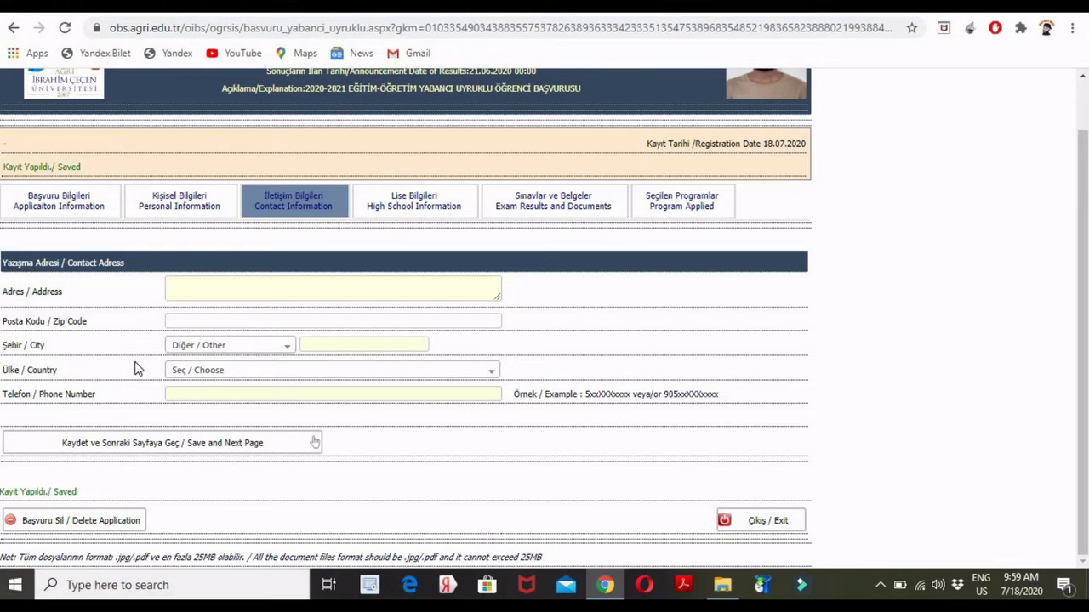
{"action": "left_click", "coordinate": [392, 345]}
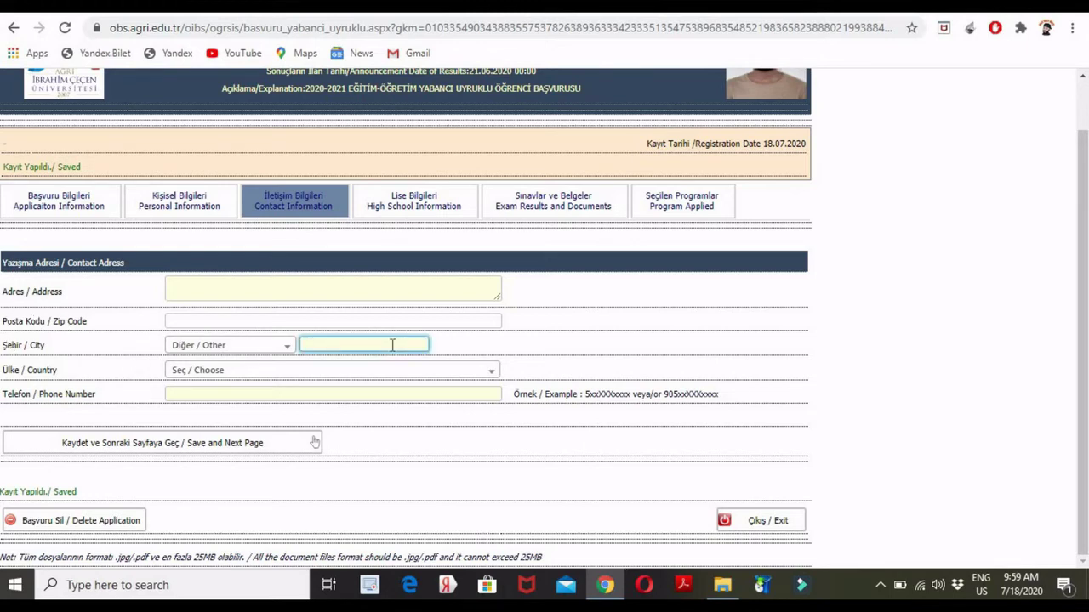
{"action": "left_click", "coordinate": [82, 291]}
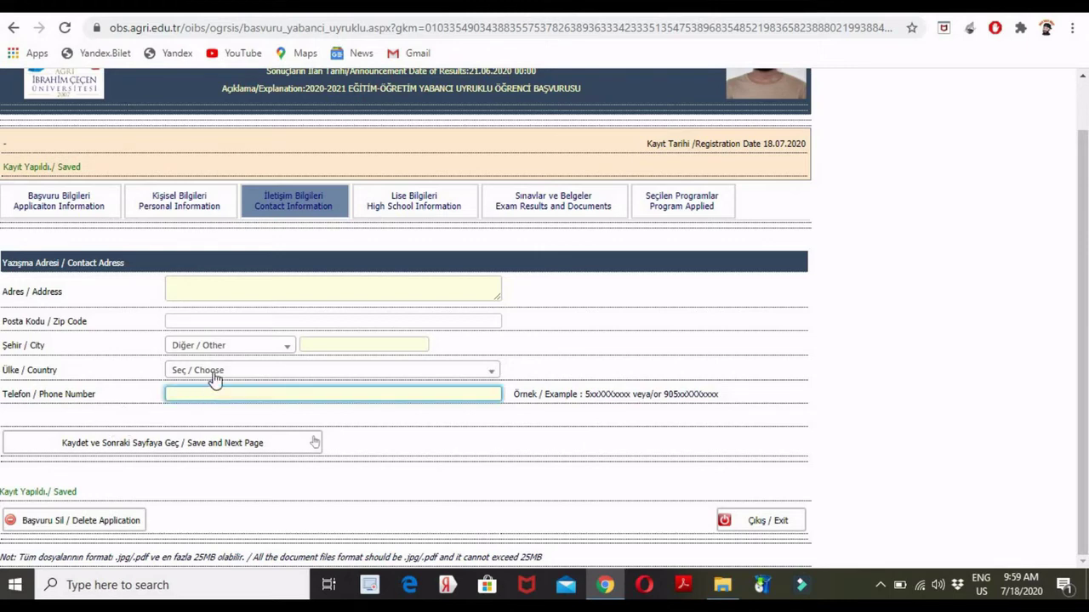
{"action": "left_click", "coordinate": [346, 389]}
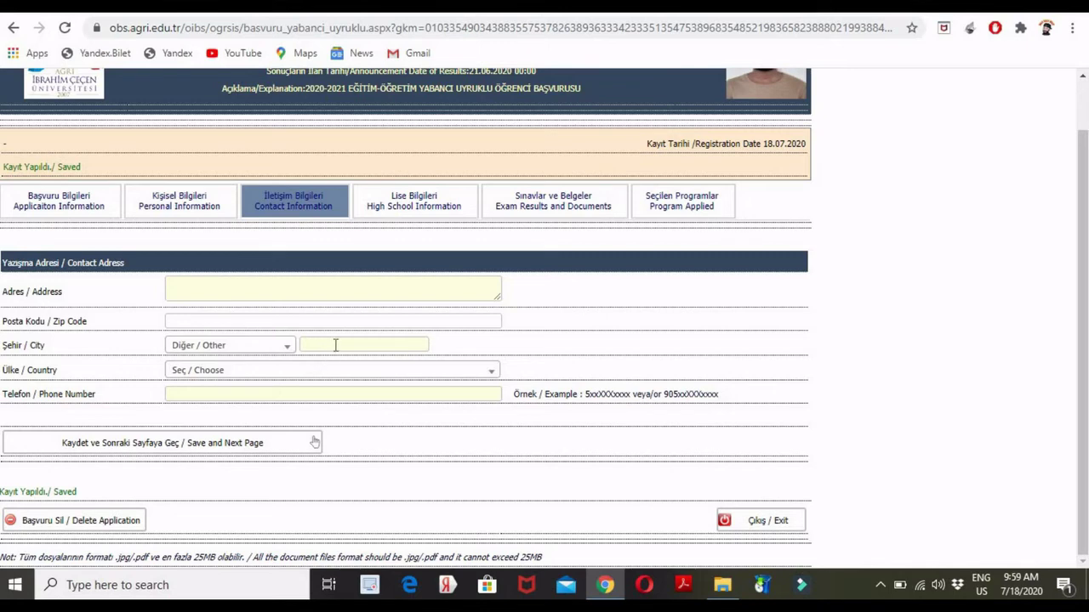
{"action": "left_click", "coordinate": [349, 394]}
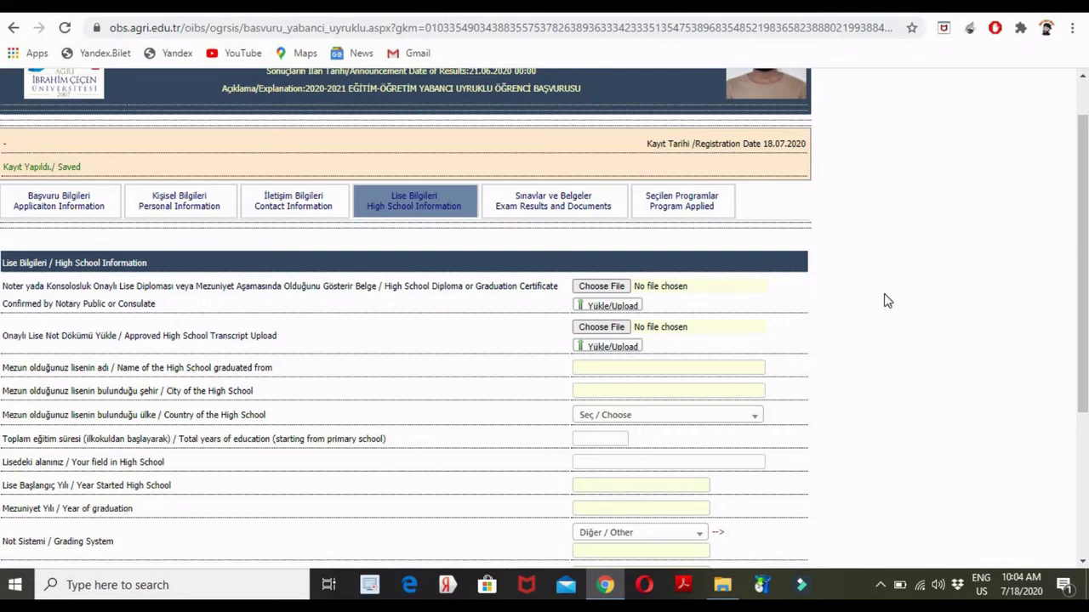
Review the high school information form, covering diploma and transcript uploads, school details, grading system and cumulative grade point average.
{"action": "scroll", "coordinate": [851, 340], "scroll_direction": "down", "scroll_amount": 3}
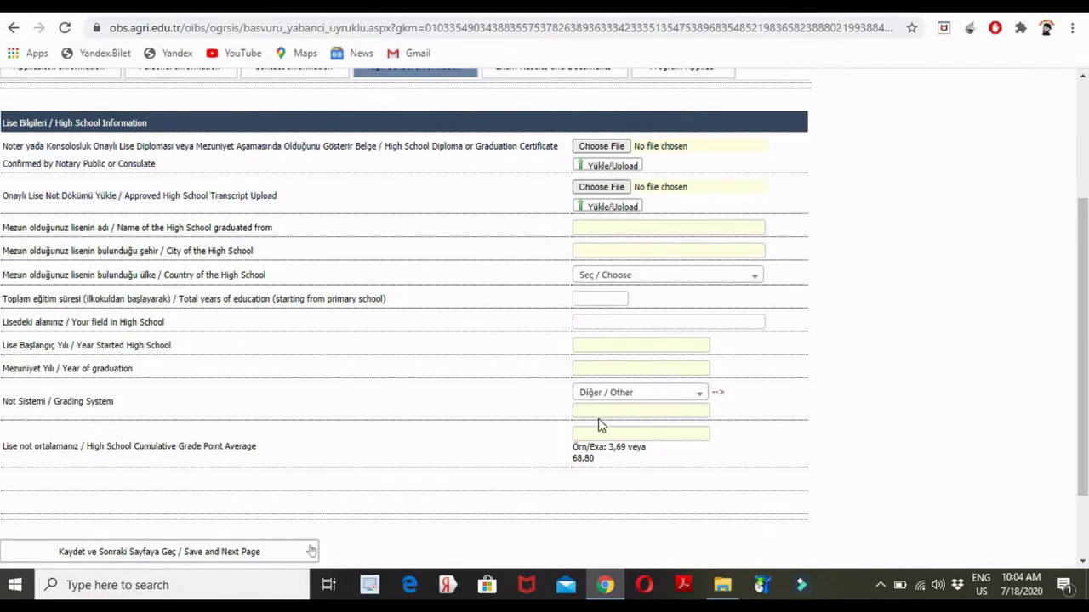
{"action": "left_click", "coordinate": [634, 410]}
{"action": "left_click", "coordinate": [364, 381]}
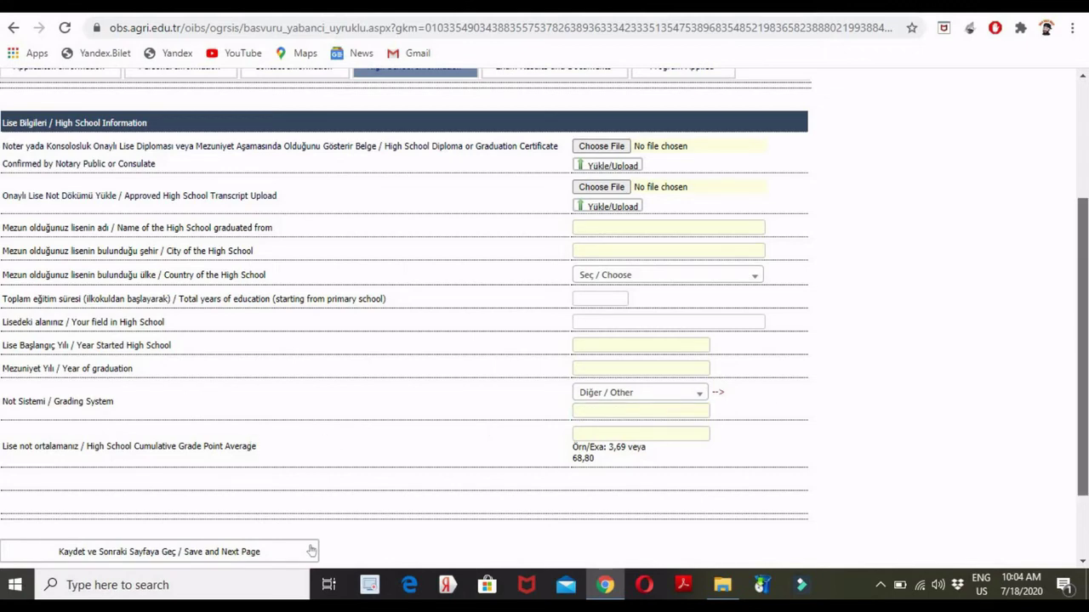
{"action": "scroll", "coordinate": [1085, 294], "scroll_direction": "down", "scroll_amount": 1}
{"action": "scroll", "coordinate": [1086, 289], "scroll_direction": "up", "scroll_amount": 3}
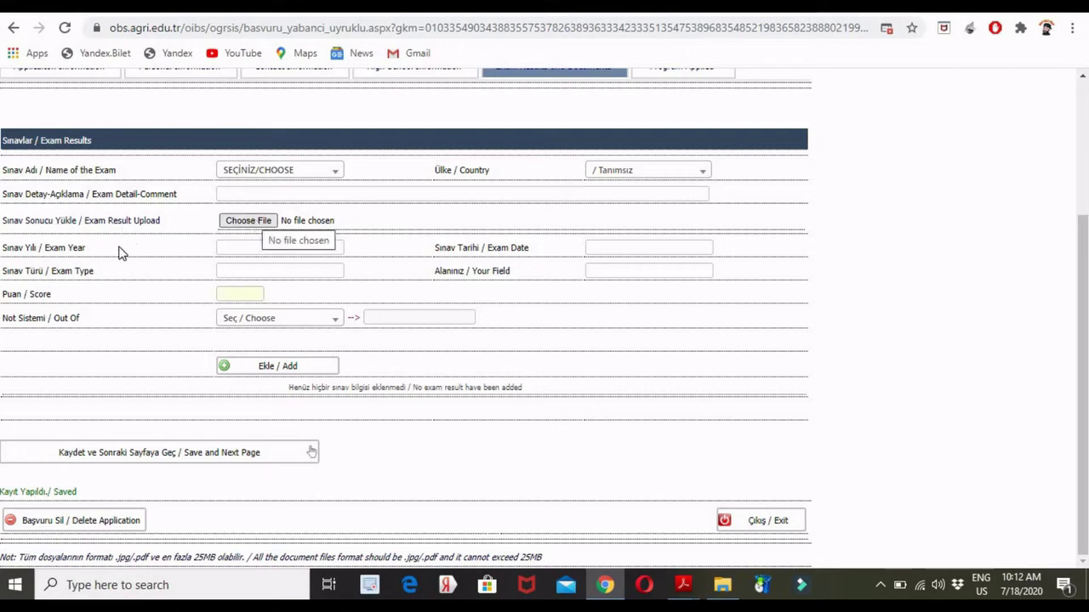
Examine the exam results form, including the exam type, exam date and score fields.
{"action": "left_click", "coordinate": [265, 272]}
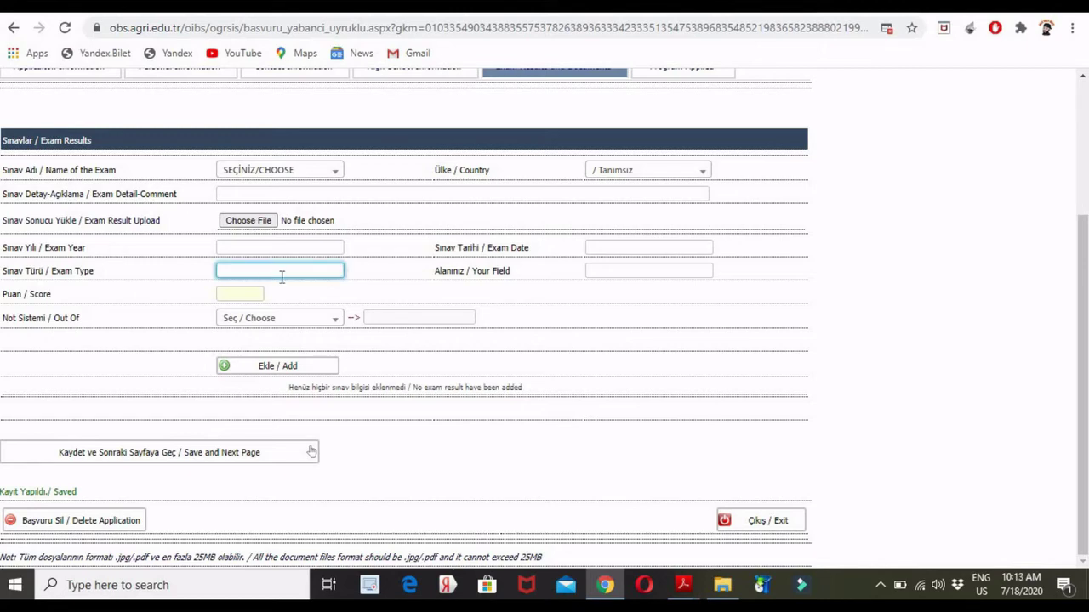
{"action": "left_click", "coordinate": [477, 294]}
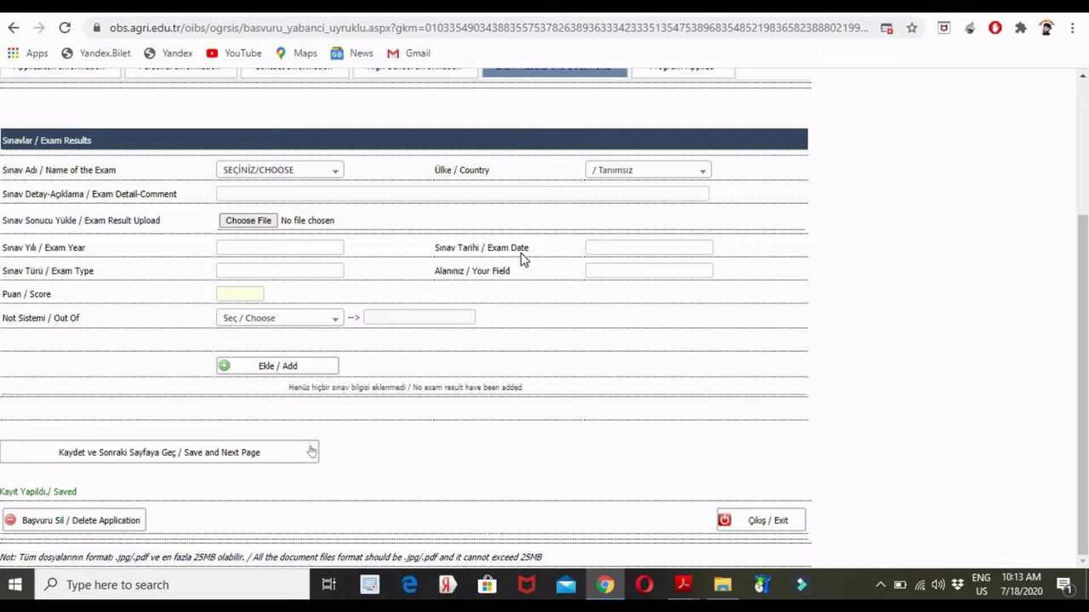
{"action": "left_click", "coordinate": [606, 253]}
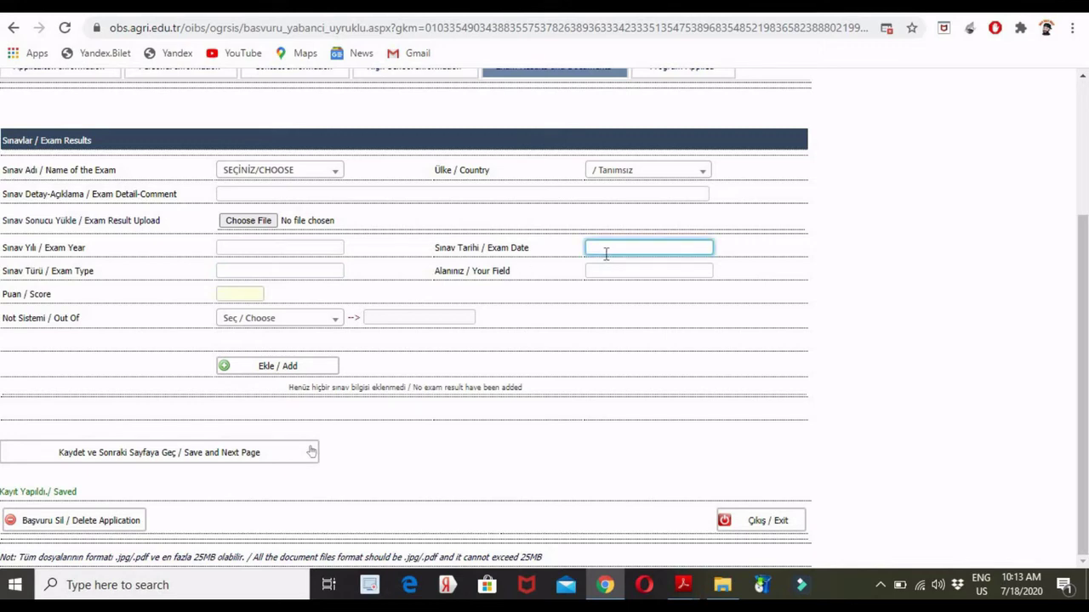
{"action": "left_click", "coordinate": [804, 260]}
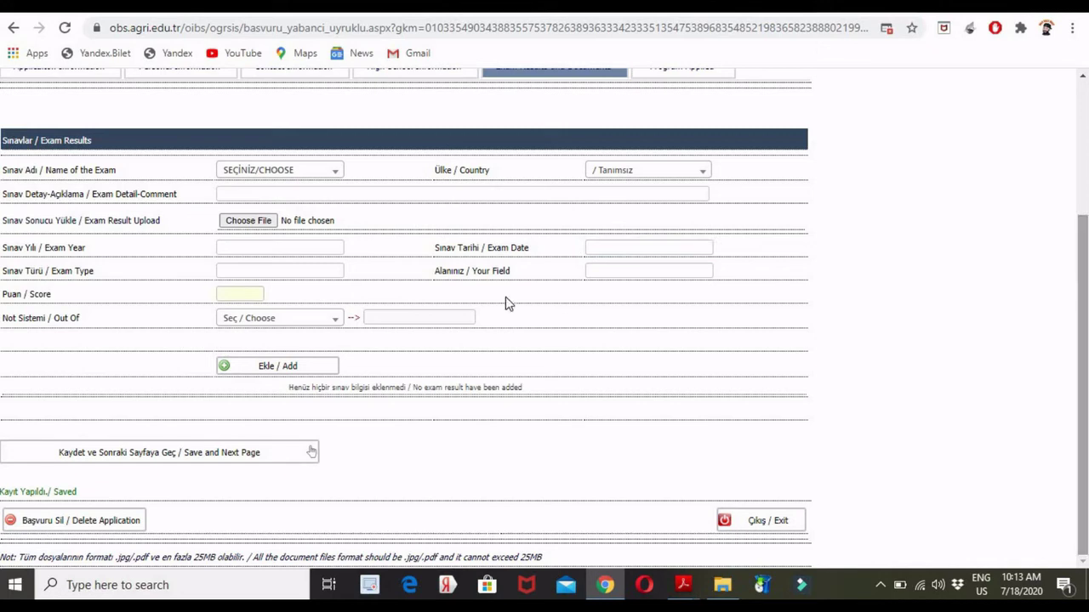
{"action": "left_click", "coordinate": [253, 296]}
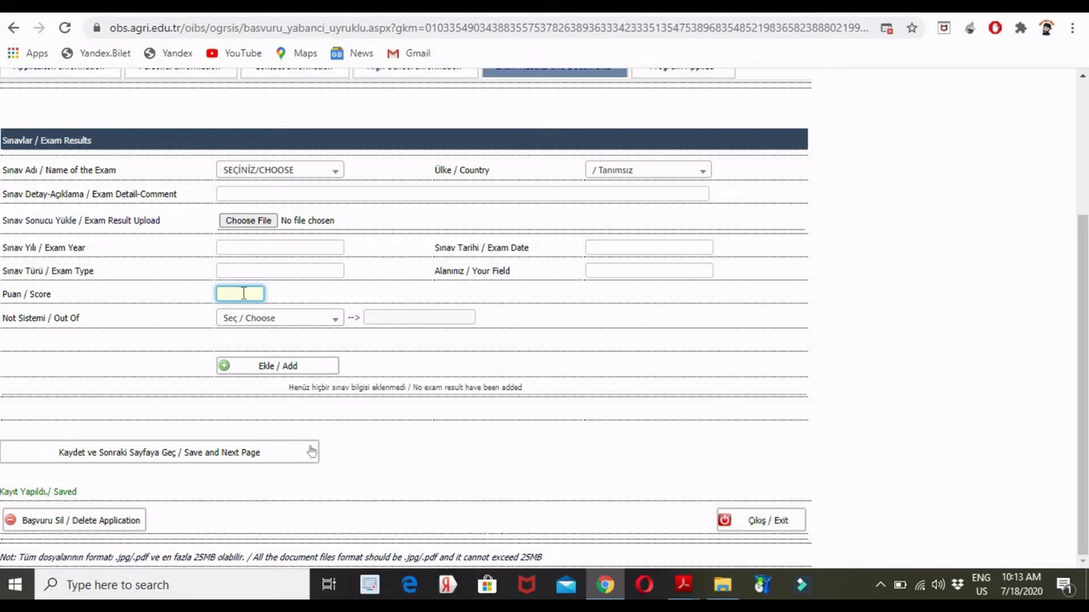
{"action": "left_click", "coordinate": [136, 358]}
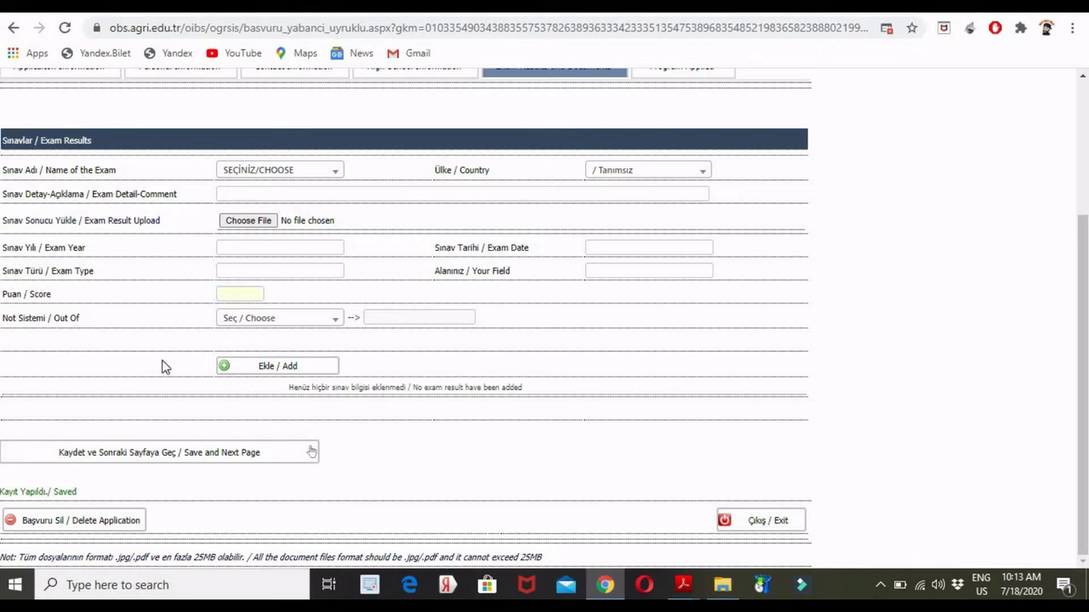
Check the score field and the grading system selection with its adjoining value field in the exam results form.
{"action": "left_click", "coordinate": [240, 294]}
{"action": "left_click", "coordinate": [331, 344]}
{"action": "left_click", "coordinate": [409, 322]}
{"action": "left_click", "coordinate": [337, 325]}
{"action": "left_click", "coordinate": [383, 319]}
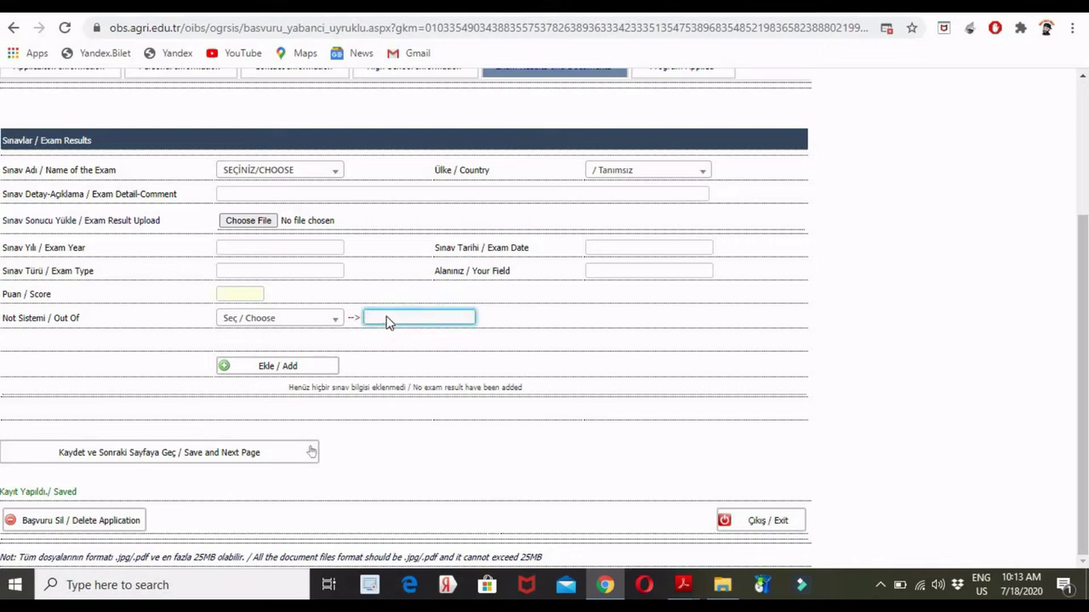
{"action": "left_click", "coordinate": [398, 322]}
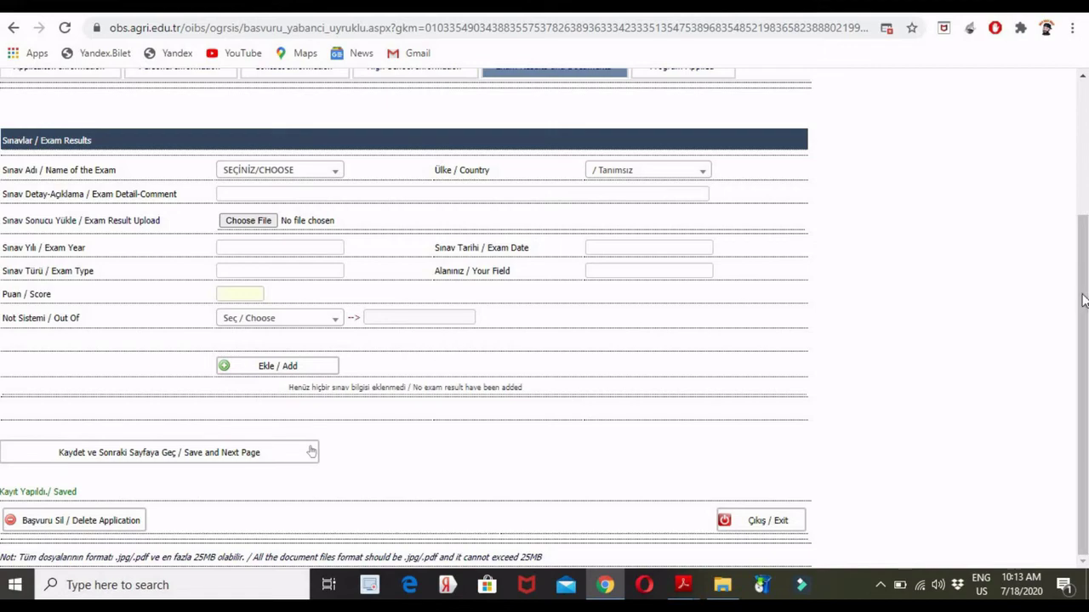
{"action": "left_click_drag", "start_coordinate": [1083, 272], "coordinate": [1085, 222]}
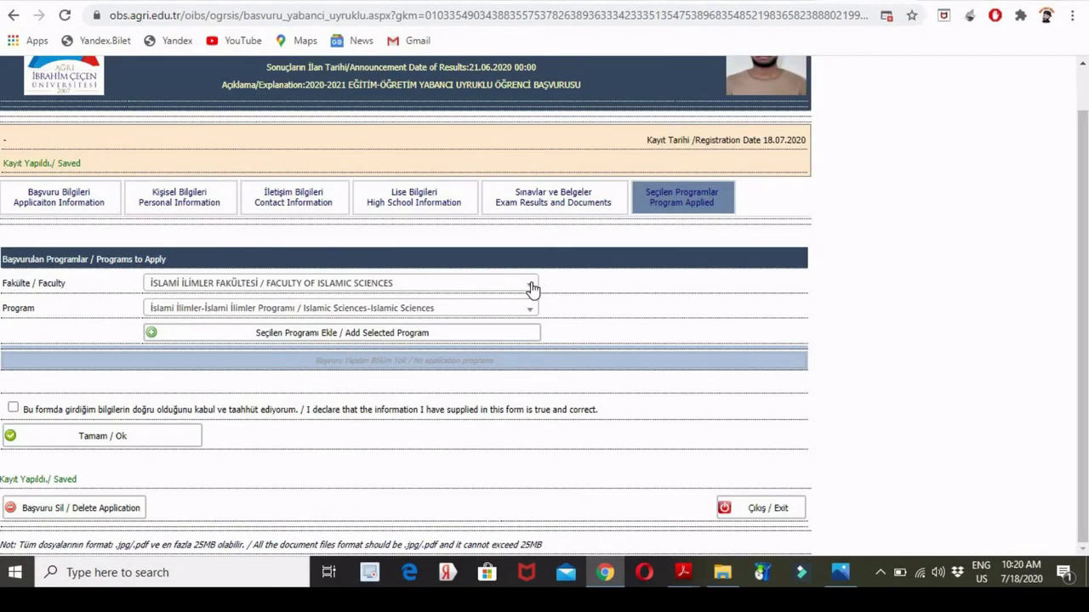
Look through the available faculties, choose School of Foreign Languages as the faculty, and open its list of programs.
{"action": "left_click", "coordinate": [532, 289]}
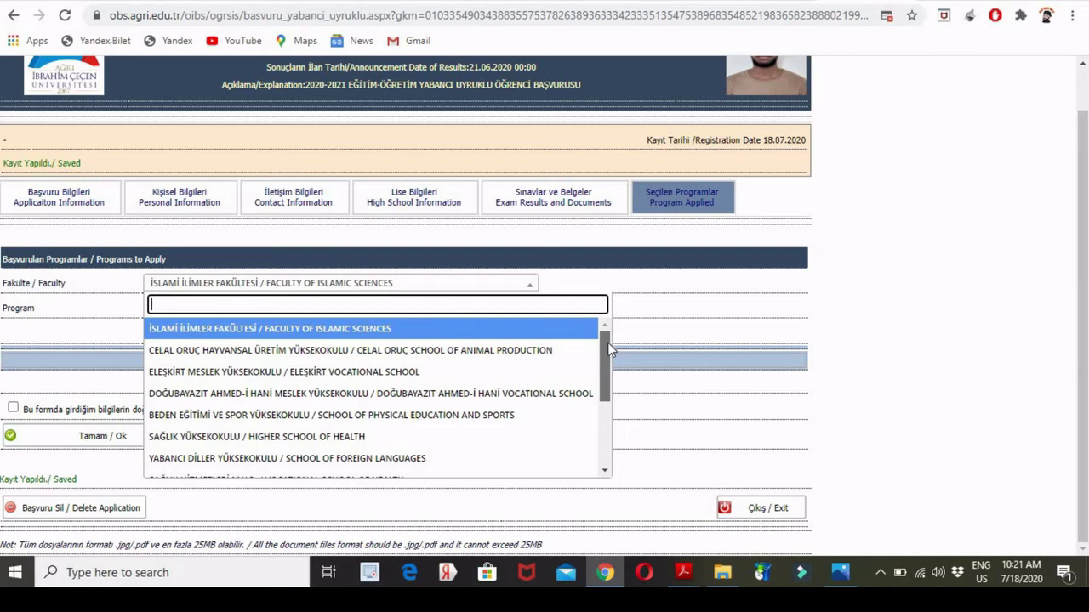
{"action": "left_click_drag", "start_coordinate": [608, 352], "coordinate": [605, 418]}
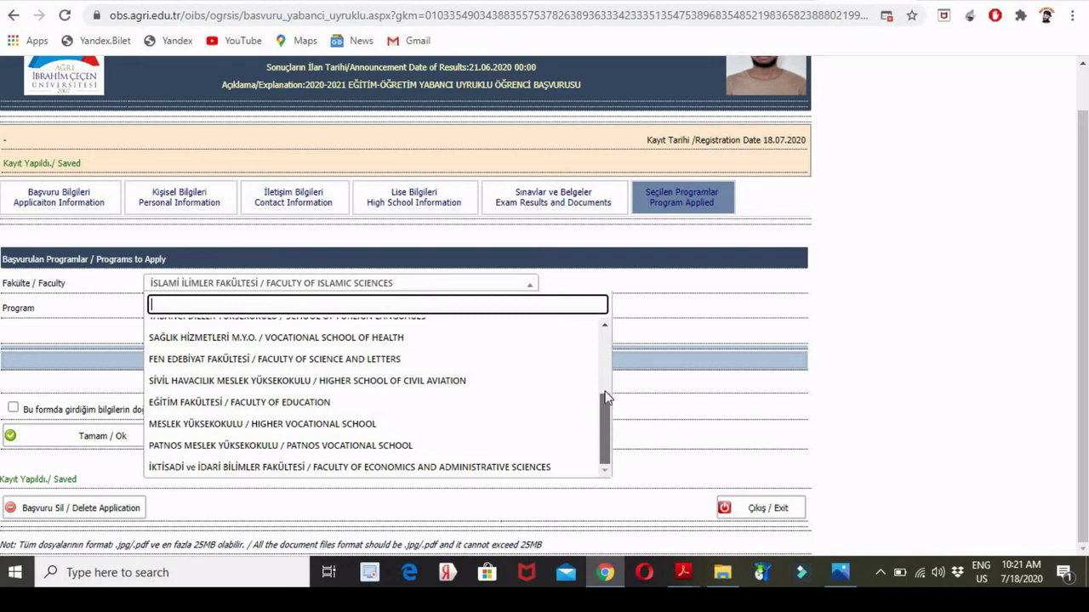
{"action": "scroll", "coordinate": [607, 374], "scroll_direction": "up", "scroll_amount": 1}
{"action": "scroll", "coordinate": [607, 367], "scroll_direction": "up", "scroll_amount": 2}
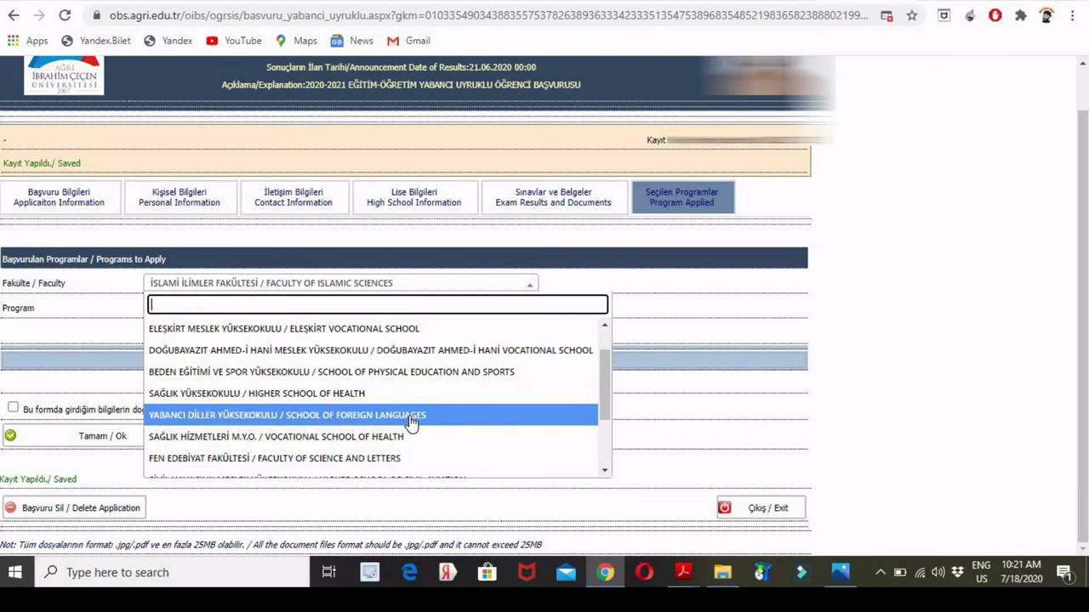
{"action": "left_click", "coordinate": [410, 419]}
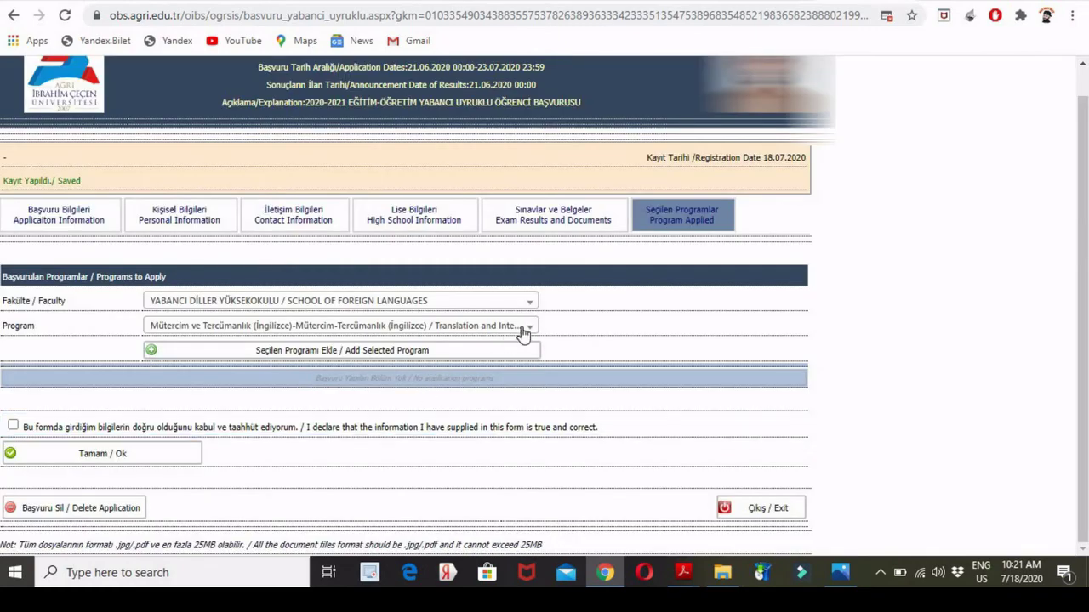
{"action": "left_click", "coordinate": [530, 328]}
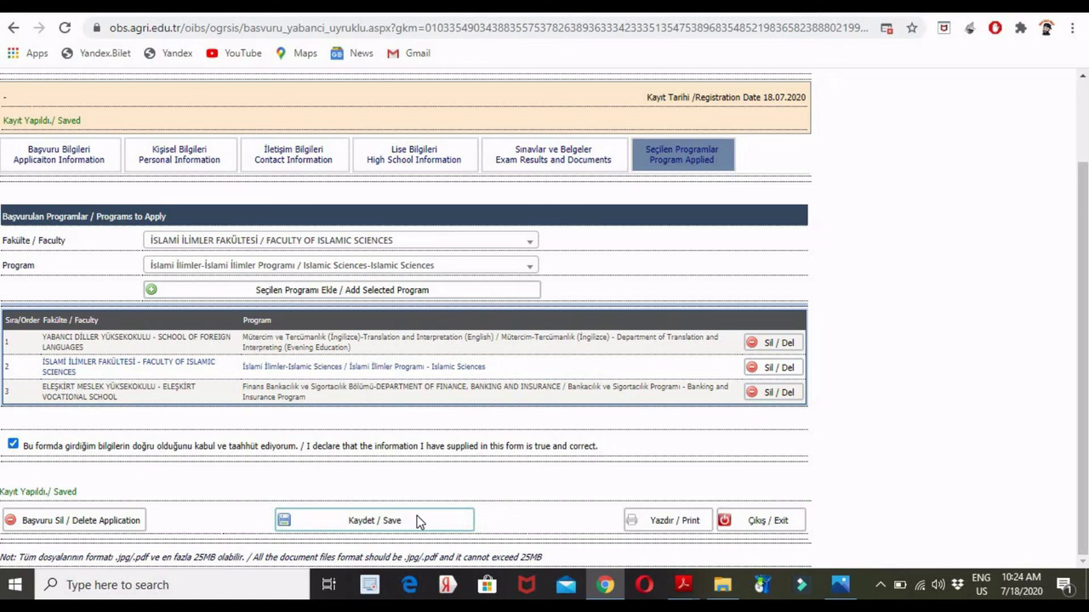
Save the application with the selected programs and the accepted declaration.
{"action": "left_click", "coordinate": [417, 522]}
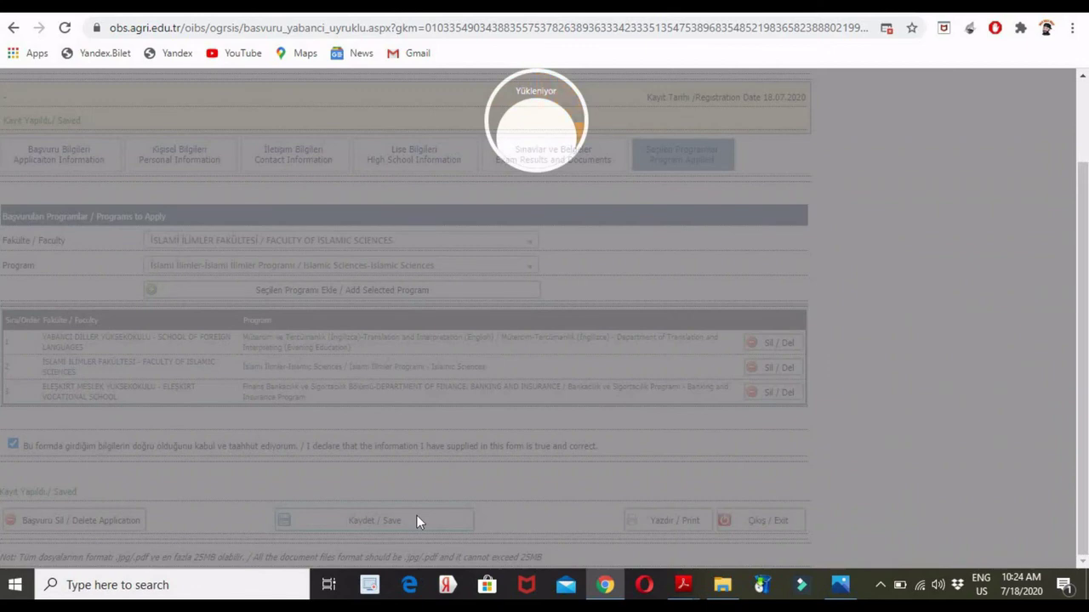